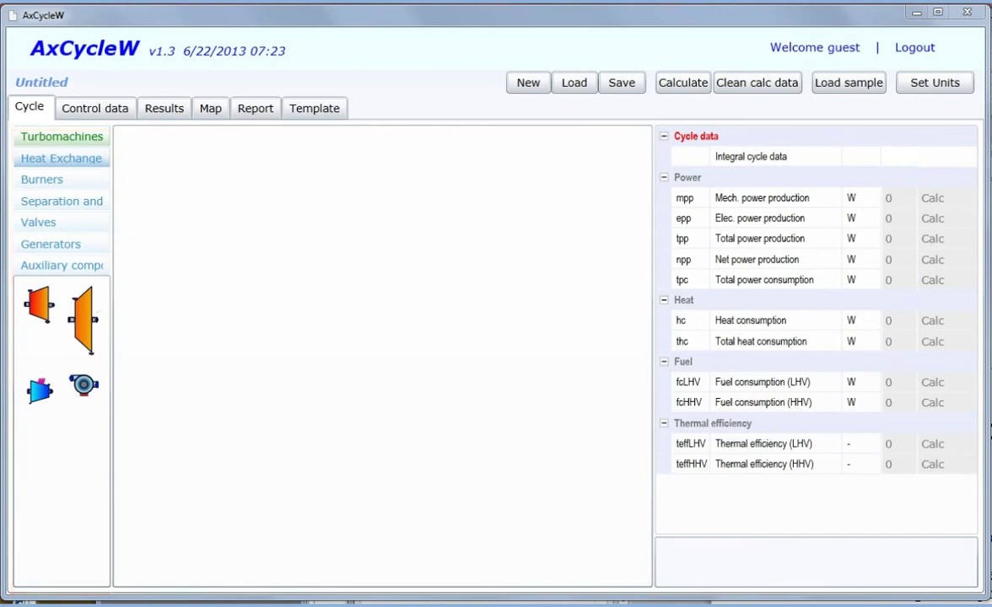
Step: Browse the heat exchanger, separation and mixing, and auxiliary component categories
left_click(60, 157)
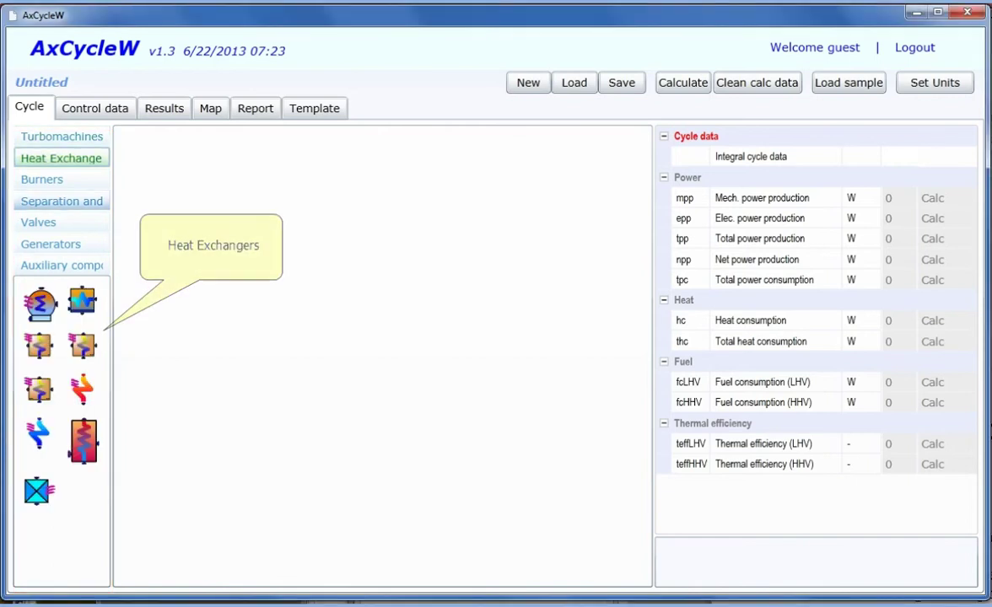
left_click(49, 202)
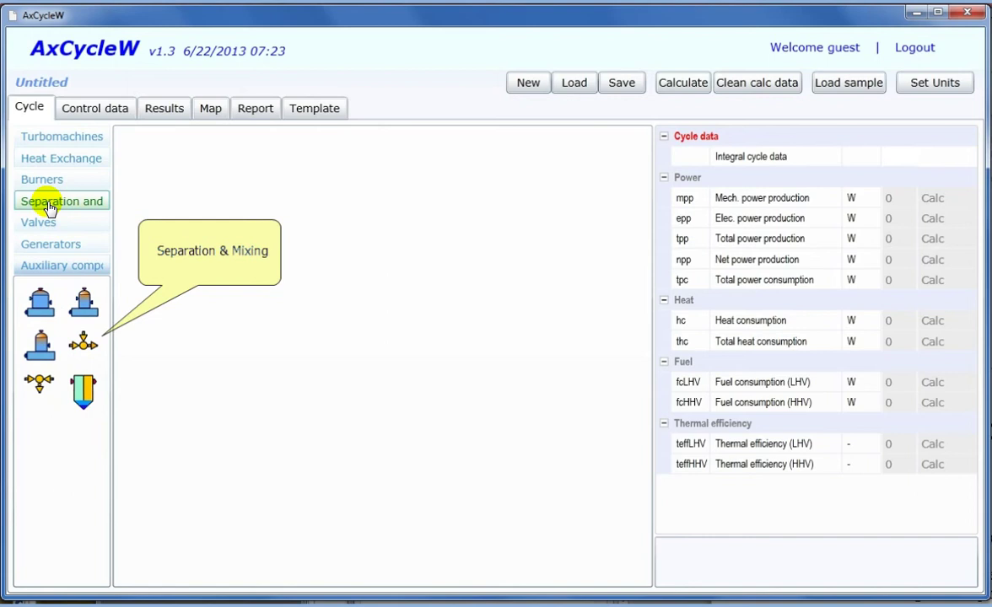
left_click(34, 268)
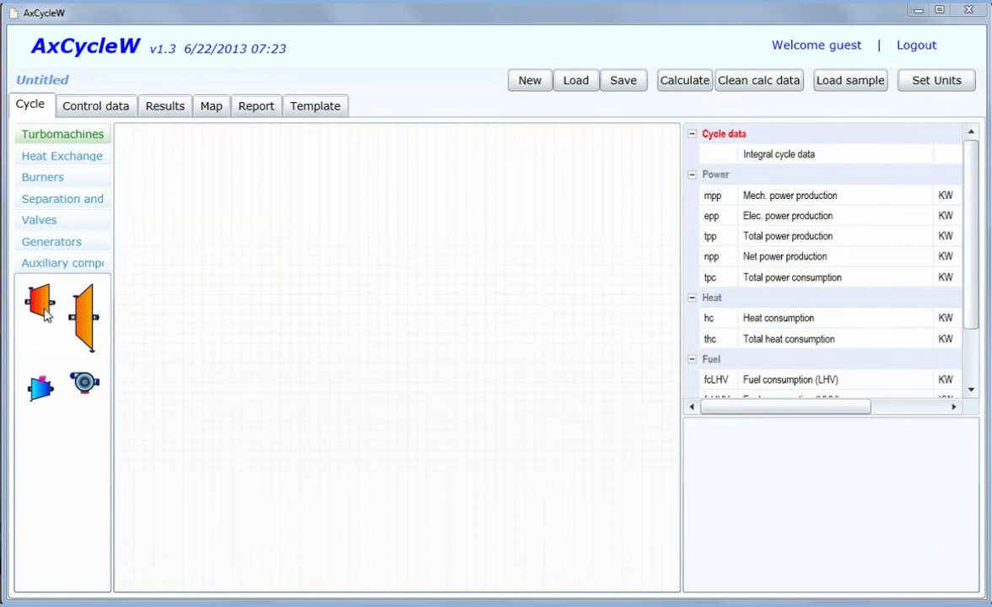
Step: Place a Turbine1 expander, a pump, a condenser and a steam boiler on the empty cycle diagram
left_click_drag(39, 296, 494, 253)
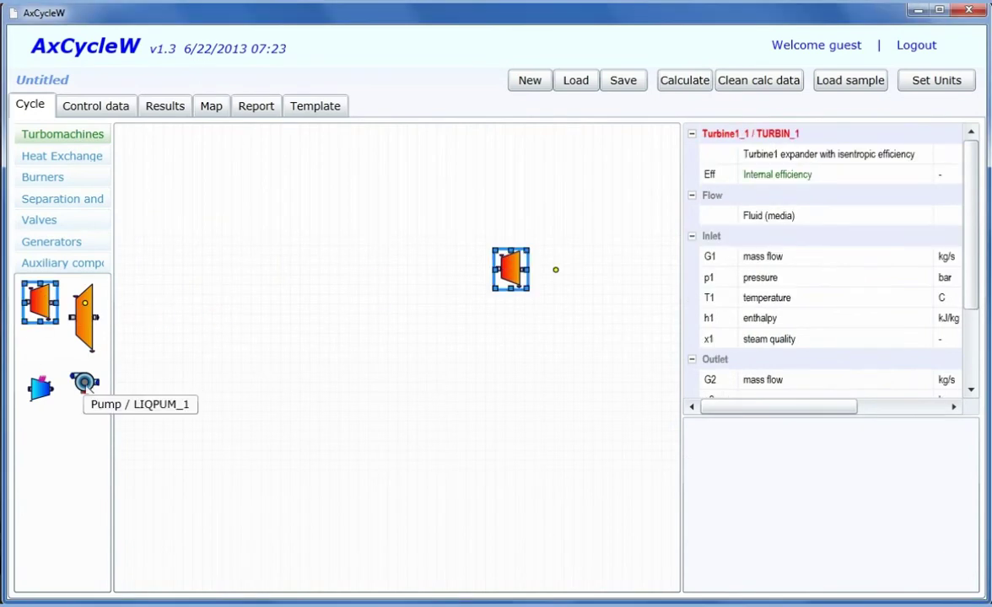
left_click_drag(83, 382, 413, 380)
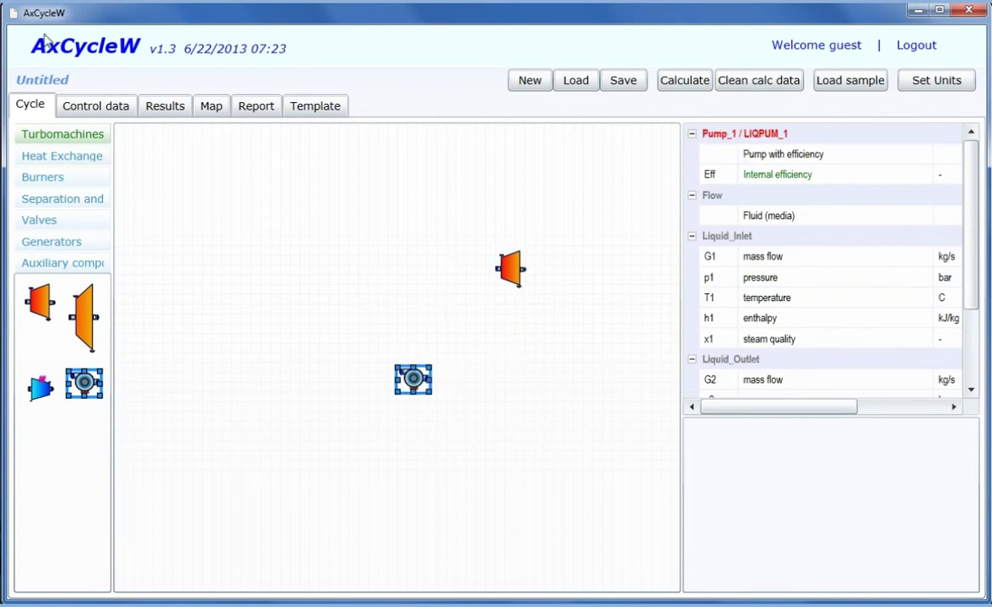
left_click(45, 156)
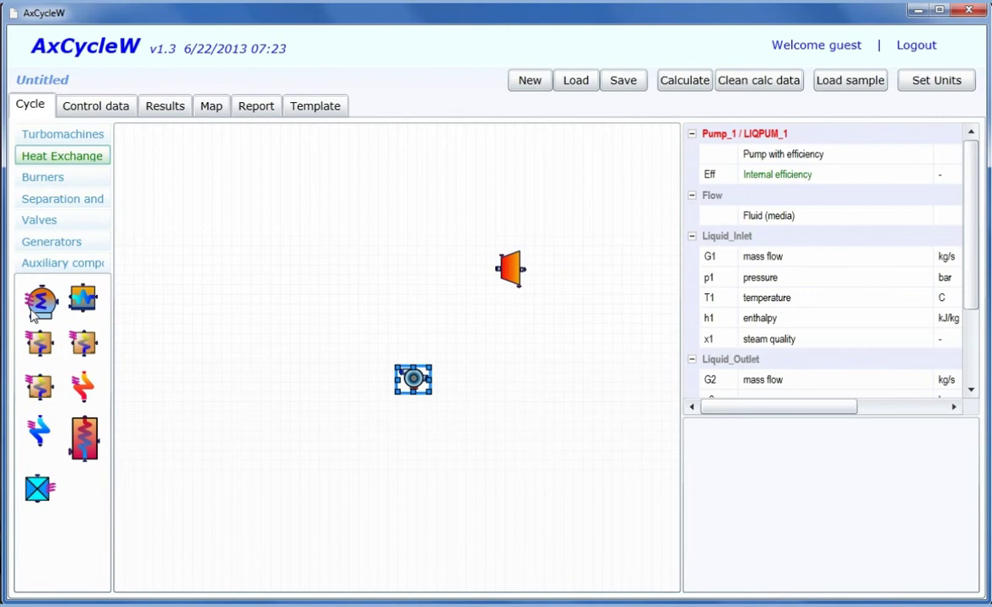
left_click_drag(40, 301, 497, 361)
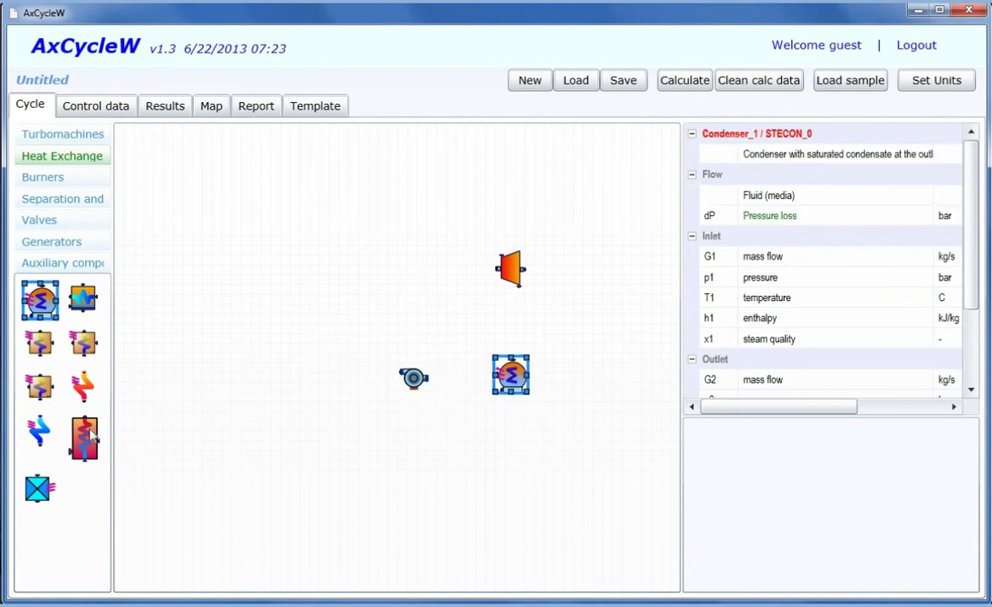
left_click_drag(84, 434, 282, 287)
left_click(527, 269)
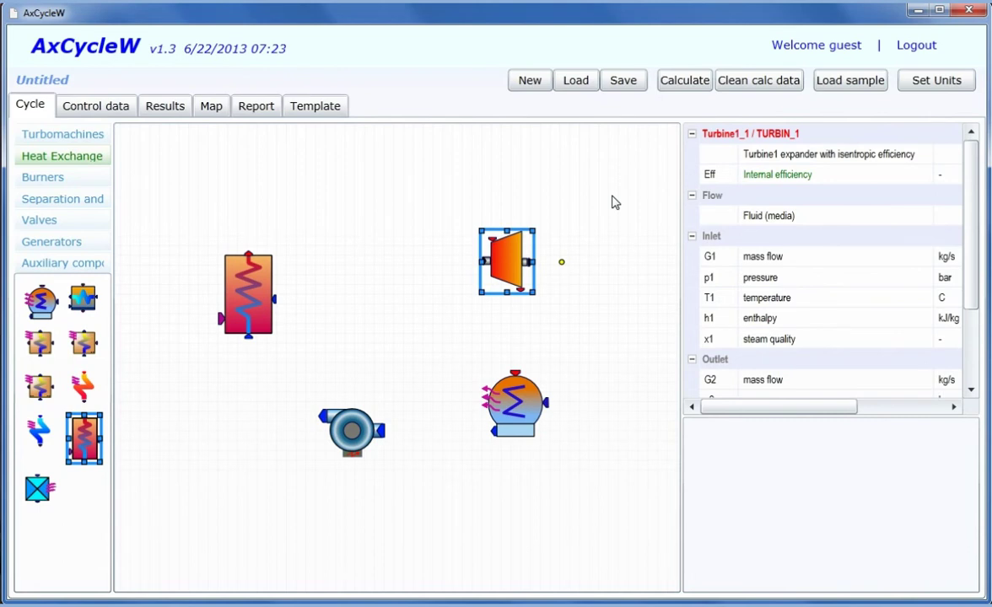
Step: Connect the components into a closed loop from condenser to pump, boiler, turbine and back to the condenser
left_click_drag(494, 432, 383, 435)
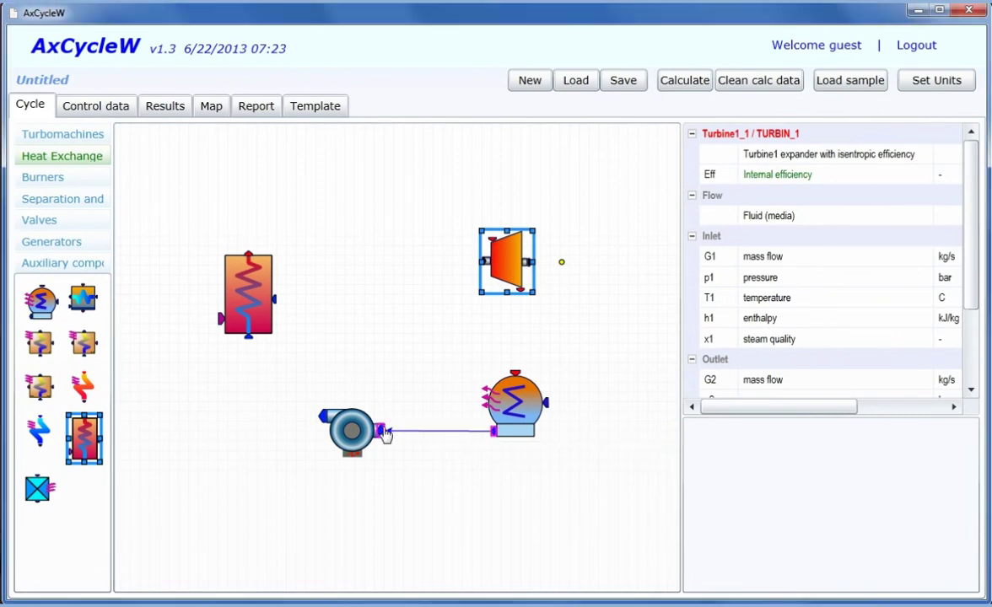
left_click_drag(323, 415, 248, 340)
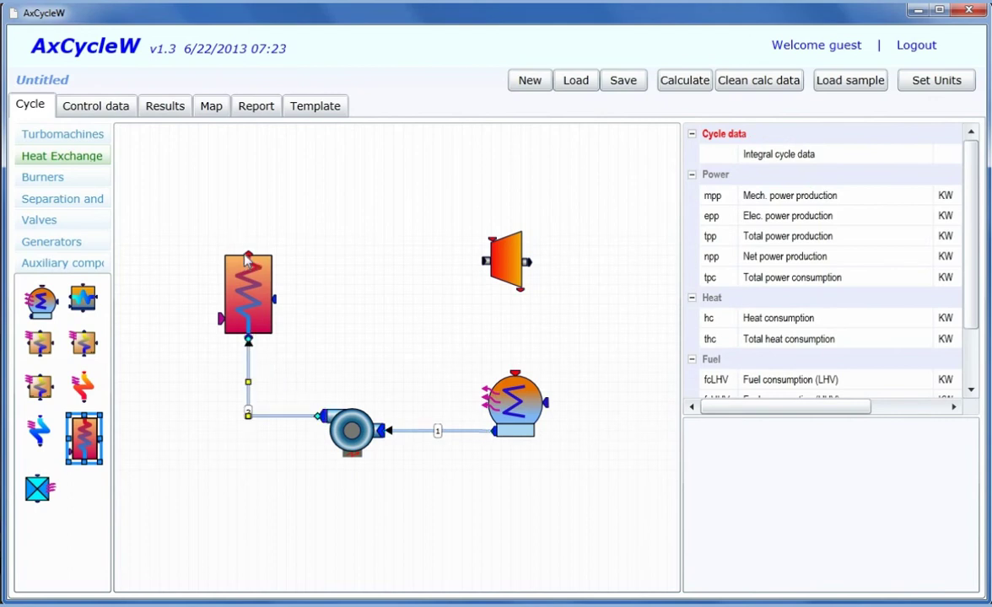
mouse_move(247, 258)
left_mouse_down()
mouse_move(339, 256)
mouse_move(491, 230)
left_mouse_up()
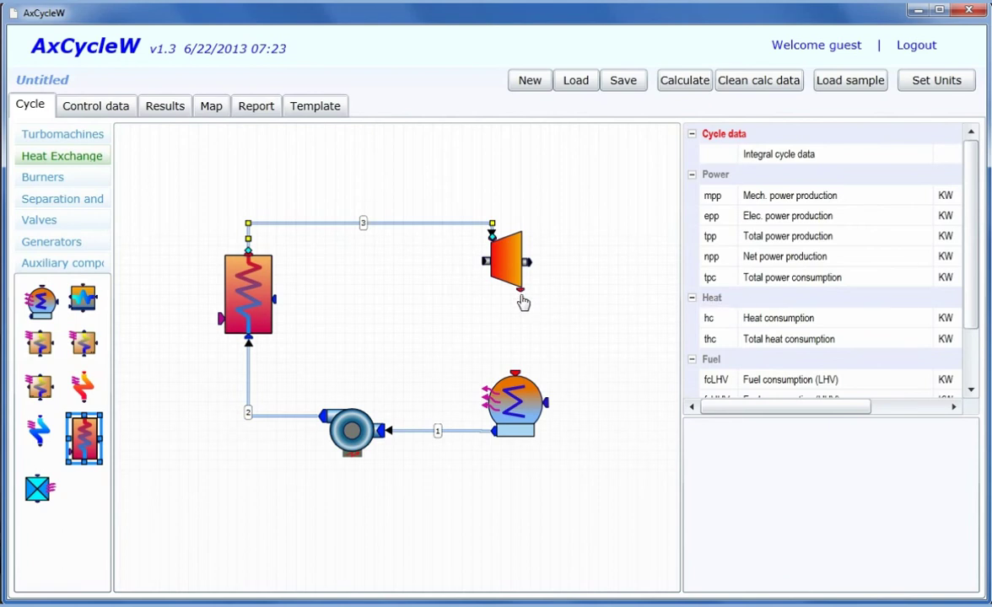
left_click_drag(523, 302, 527, 348)
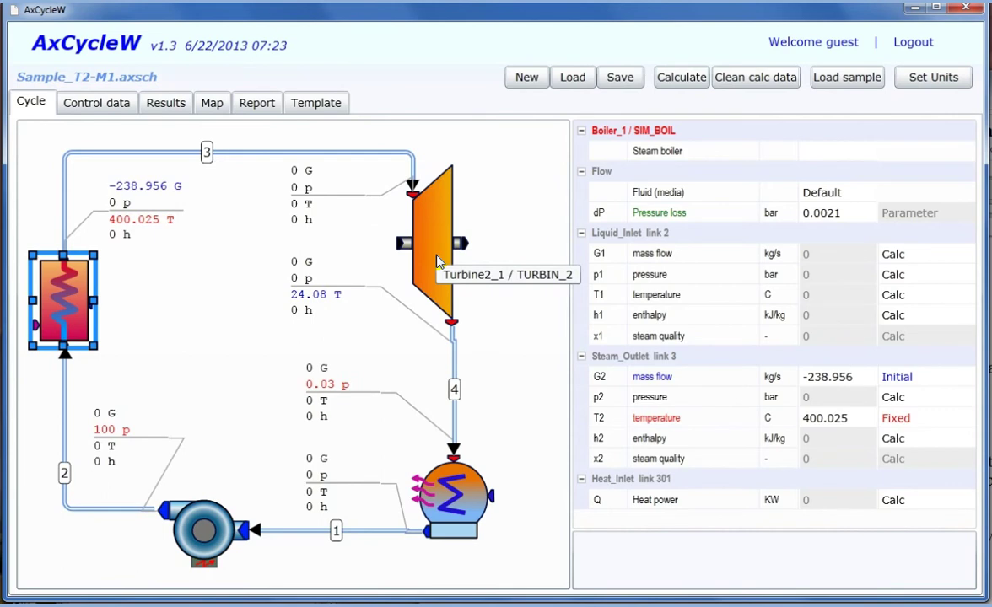
Step: Examine the properties of the turbine, condenser, pump and boiler in the Sample_T2-M1 cycle
left_click(438, 263)
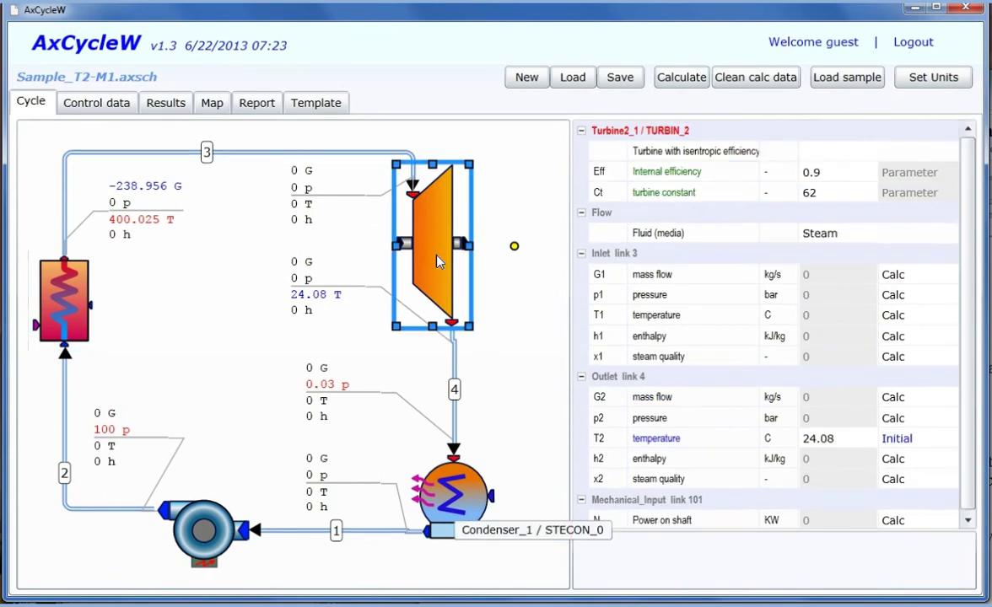
left_click(456, 516)
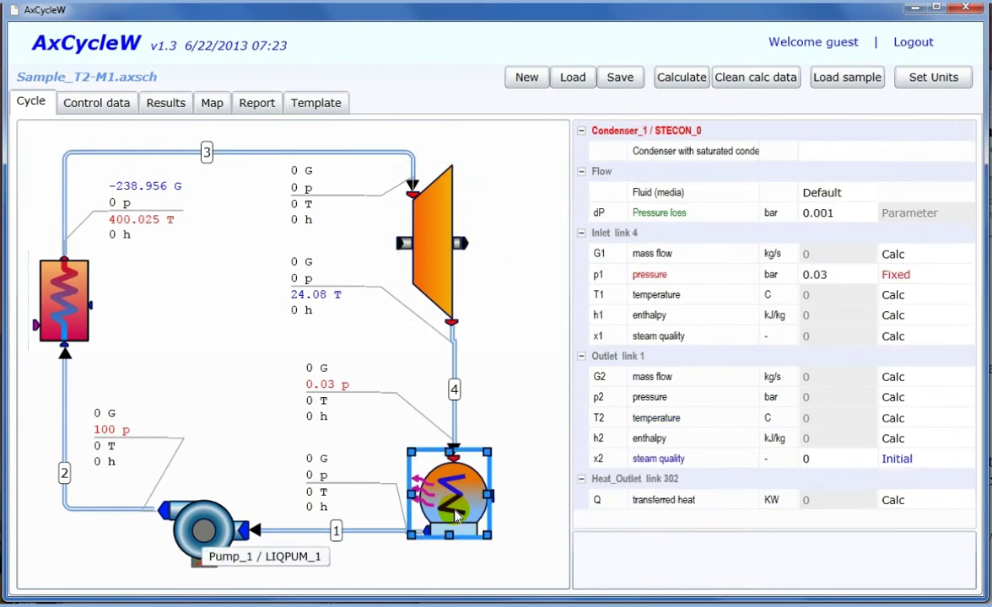
left_click(203, 531)
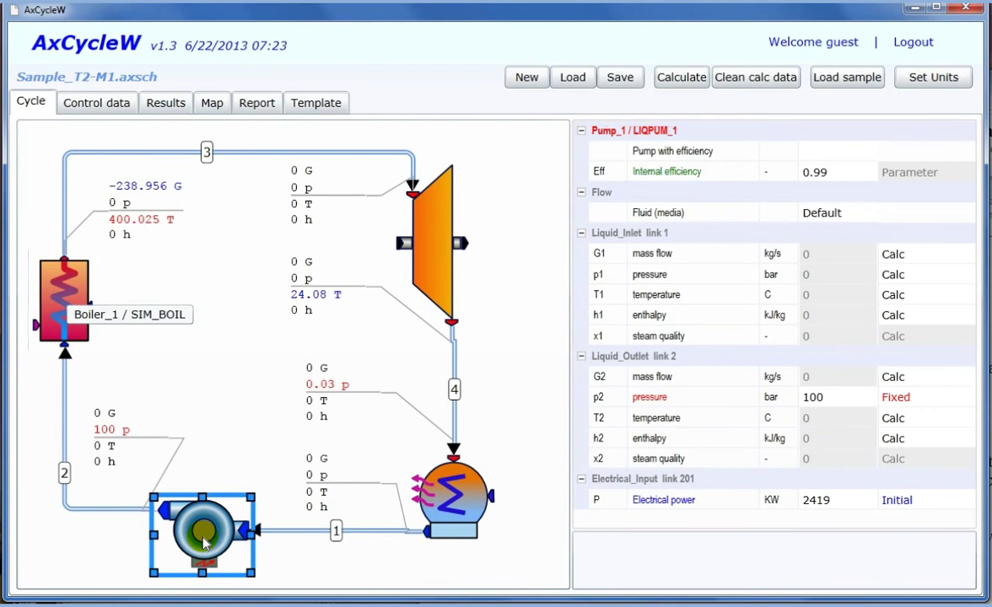
left_click(68, 296)
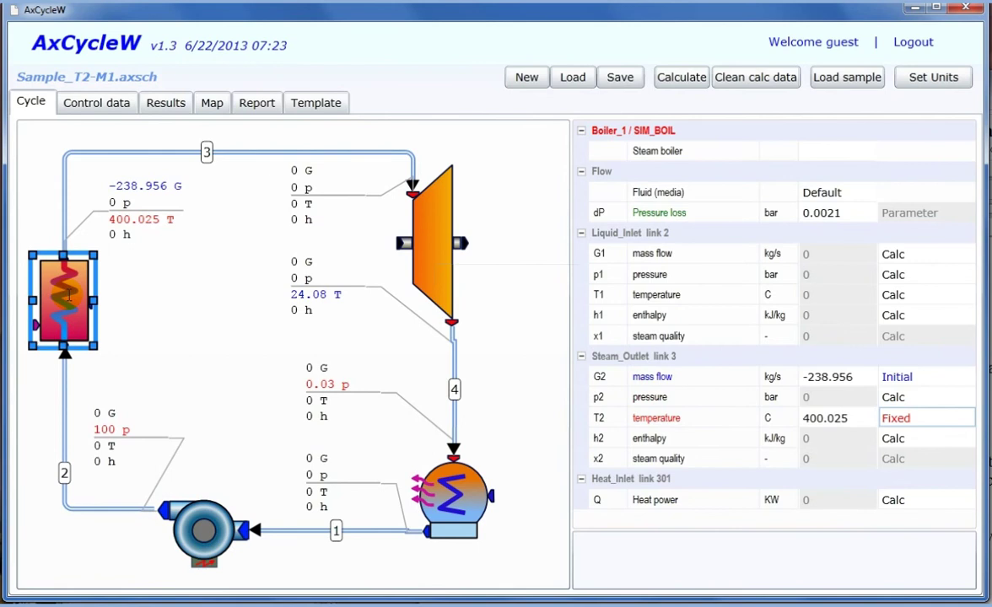
Step: Change the type of the boiler's steam outlet temperature T2 to Initial
left_click(932, 419)
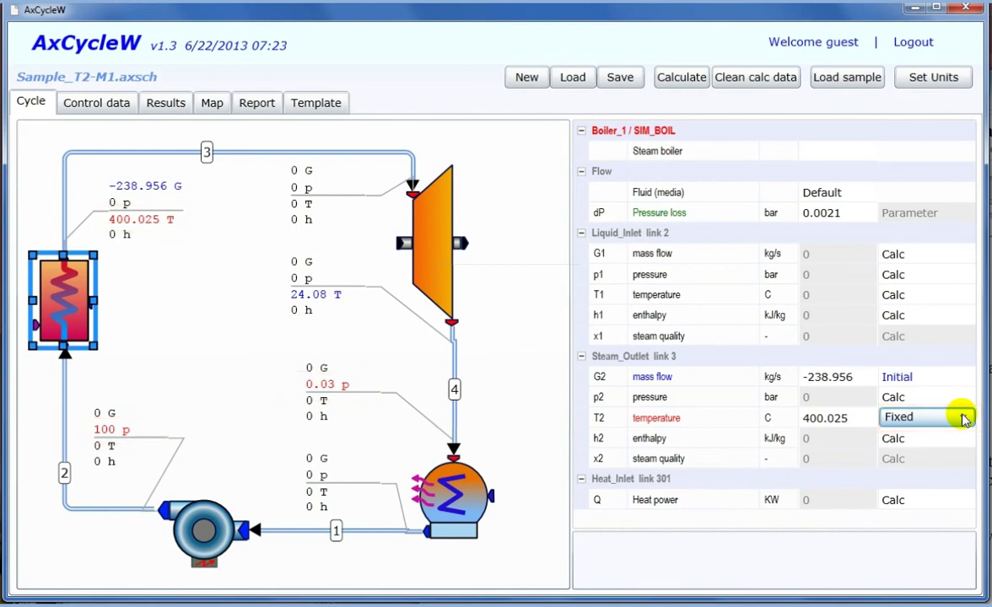
left_click(964, 419)
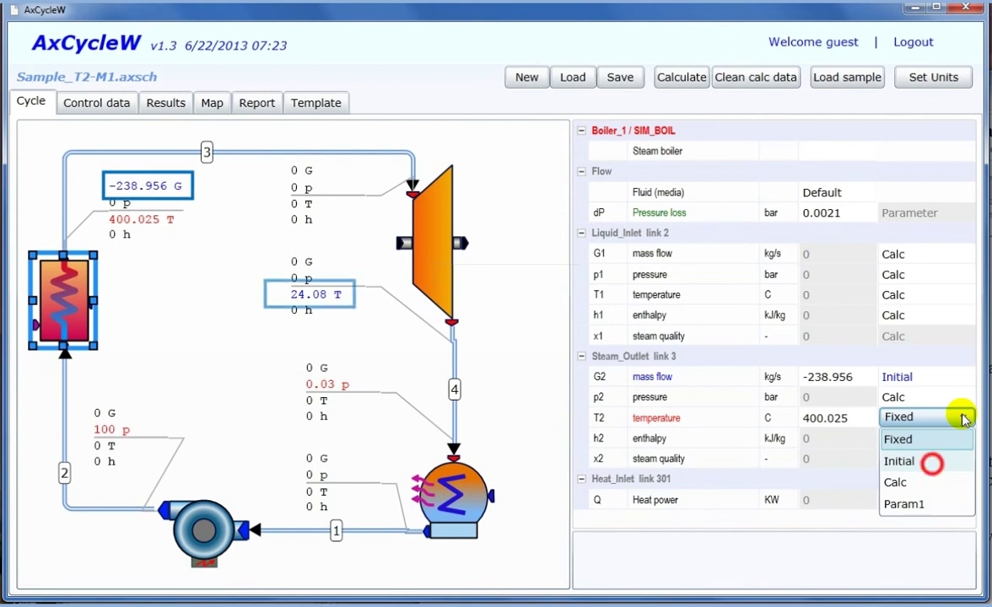
left_click(934, 464)
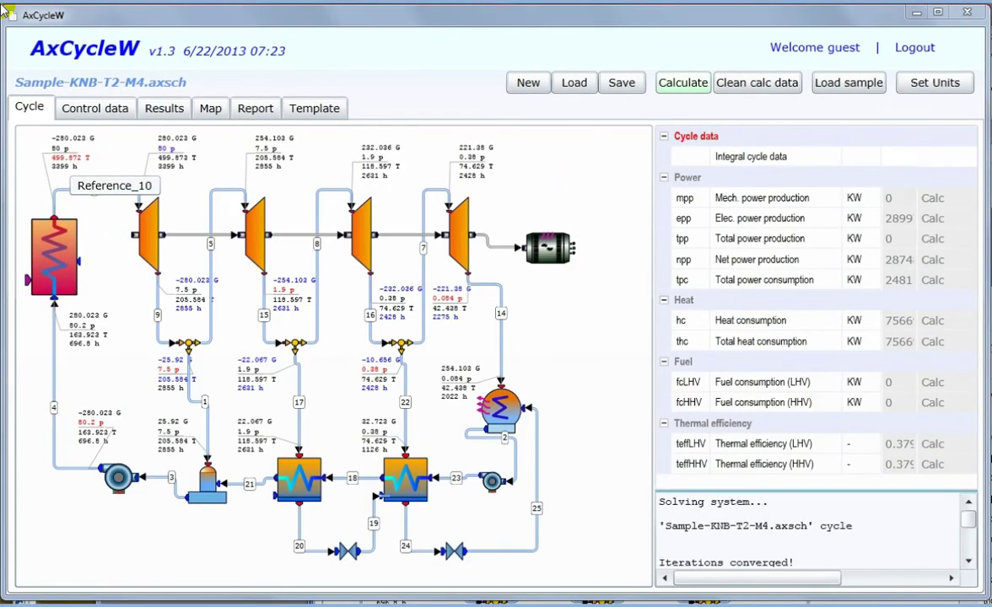
Step: Examine the port data references around the turbines in Sample-KNB-T2-M4, ending on the integral cycle data
left_click(72, 168)
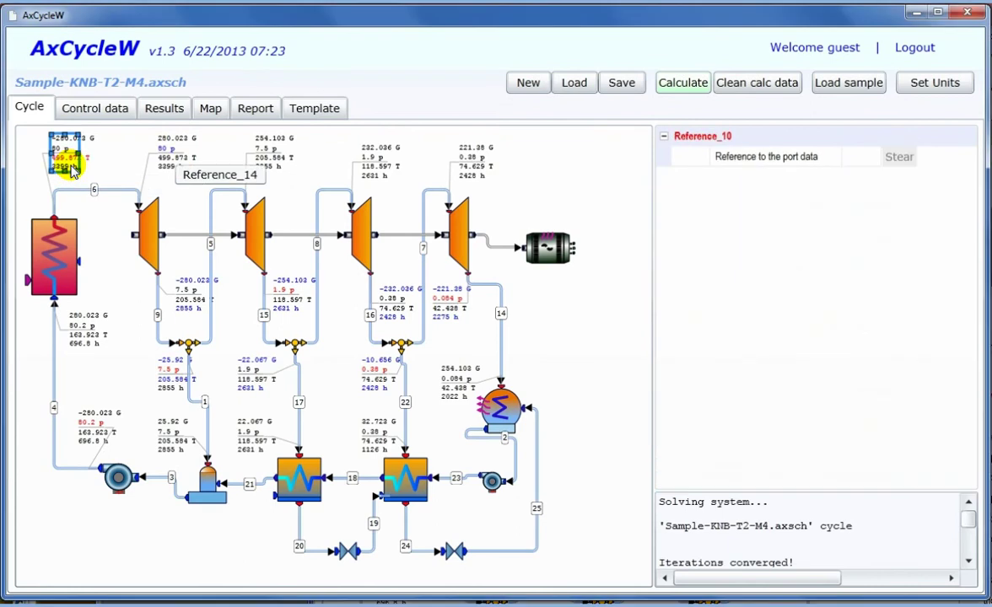
left_click(175, 158)
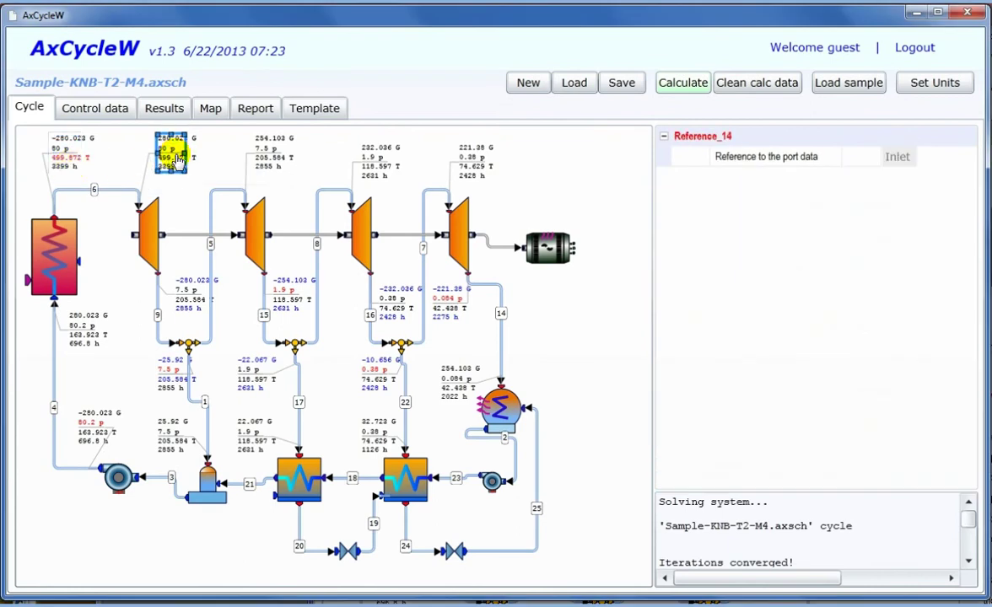
left_click(257, 368)
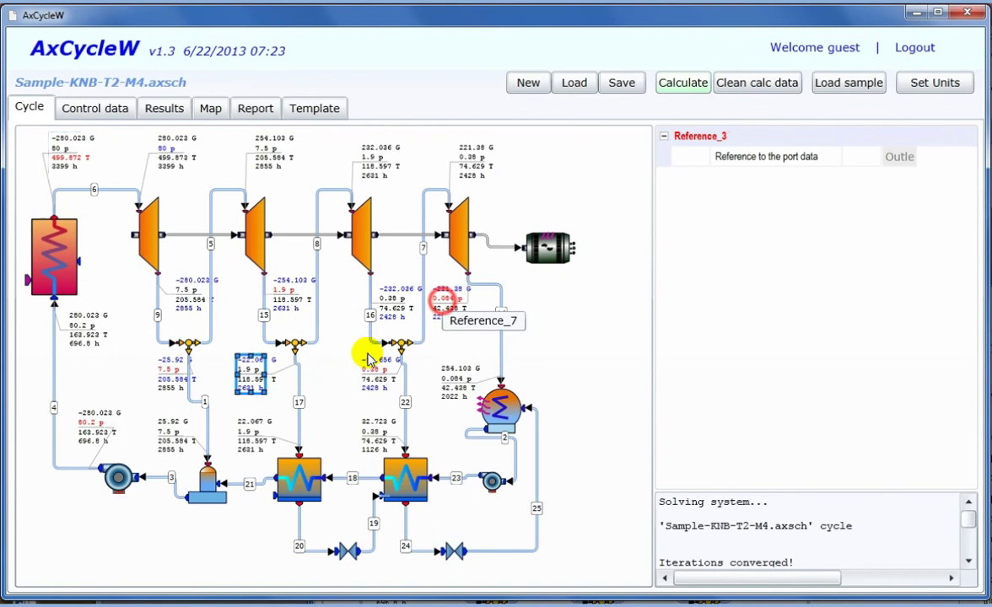
left_click(445, 304)
left_click(473, 156)
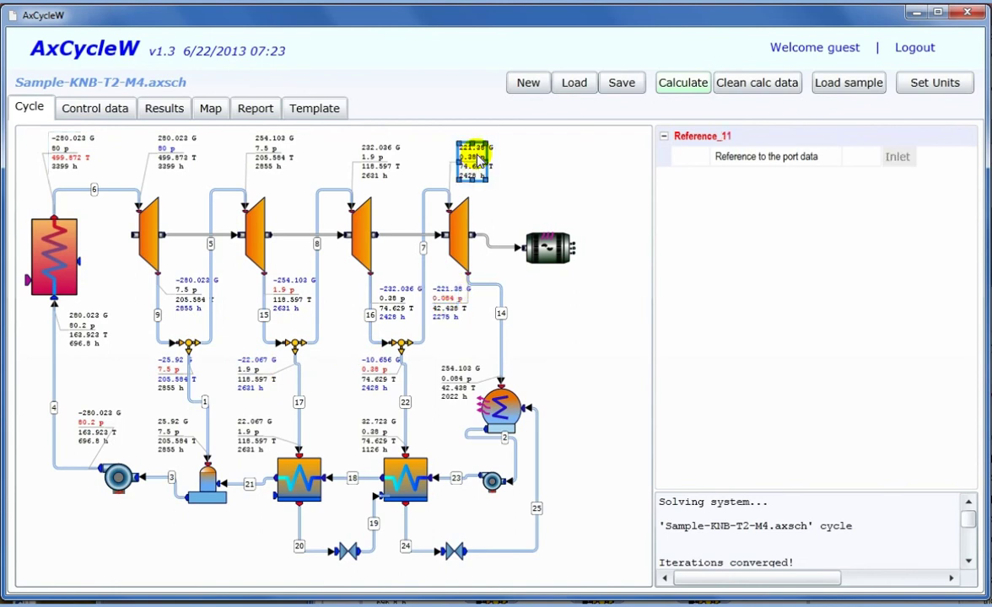
left_click(552, 167)
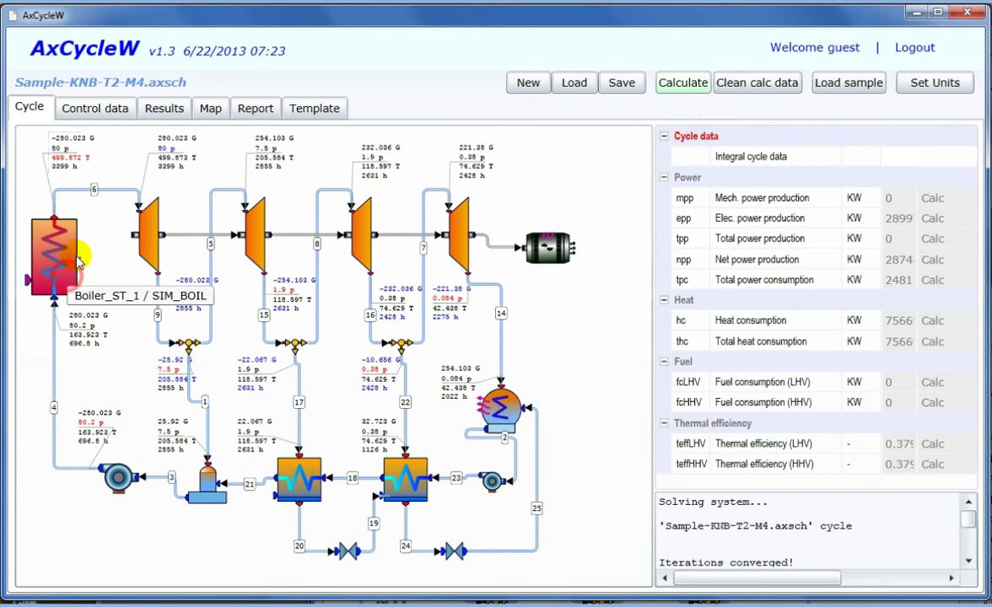
Step: Examine the properties of the boiler, first turbine, generator, condenser, second feedwater heater and boiler feed pump
left_click(70, 284)
left_click(150, 248)
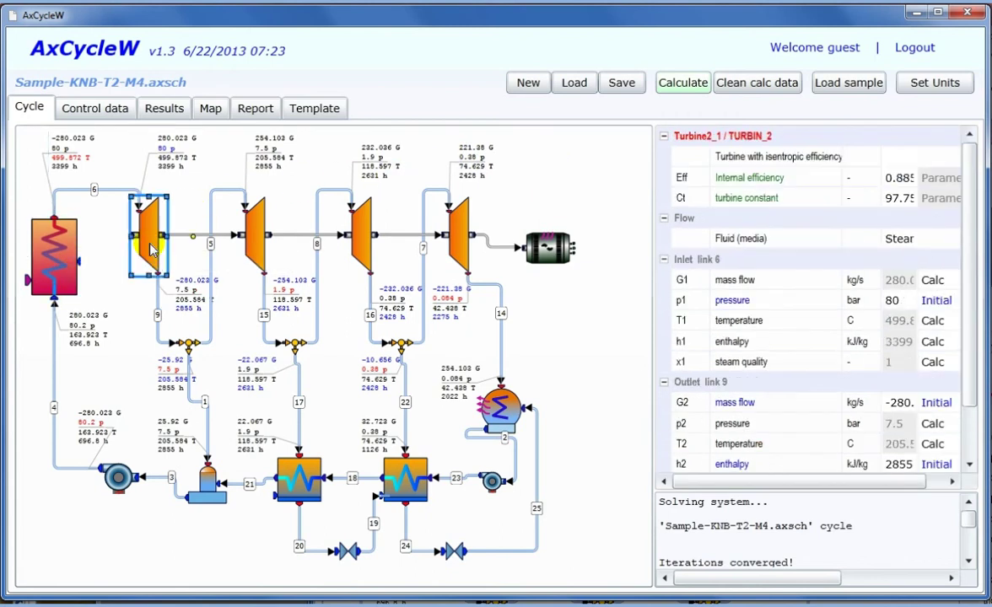
left_click(544, 242)
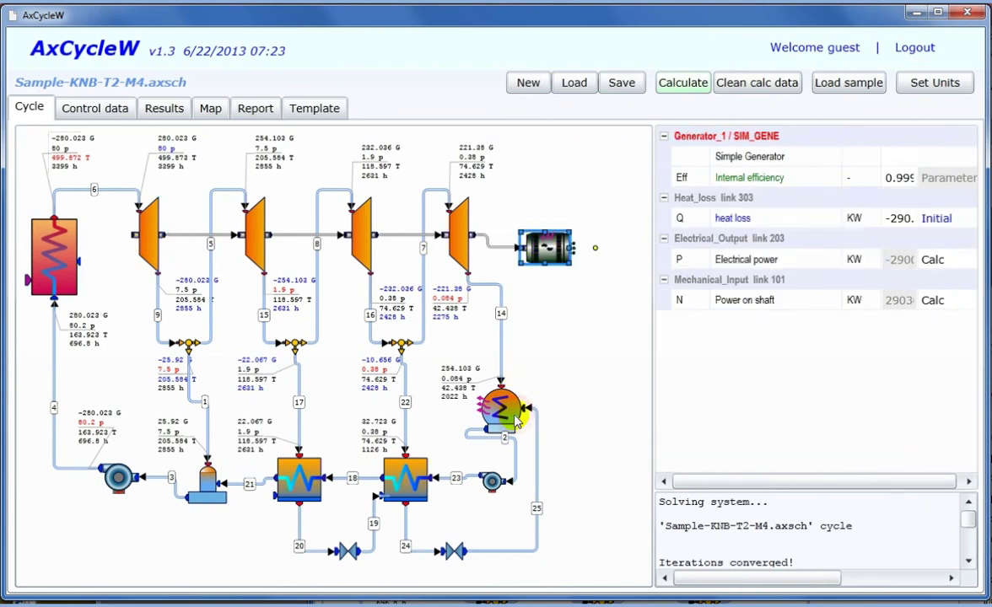
left_click(500, 405)
left_click(419, 483)
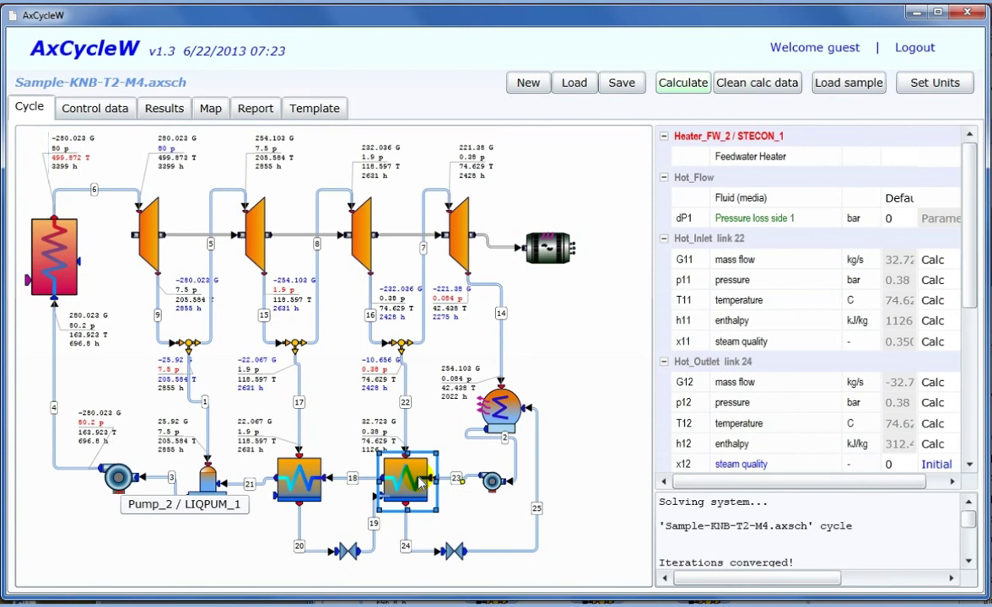
left_click(119, 481)
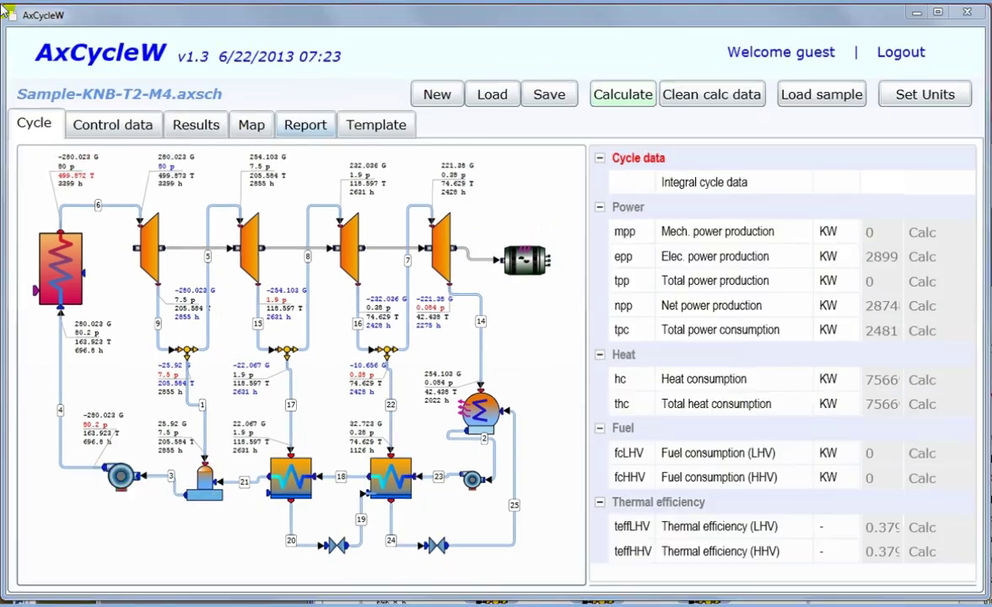
Step: Open the component property report of the Sample-KNB-T2-M4 cycle and preview it
left_click(299, 131)
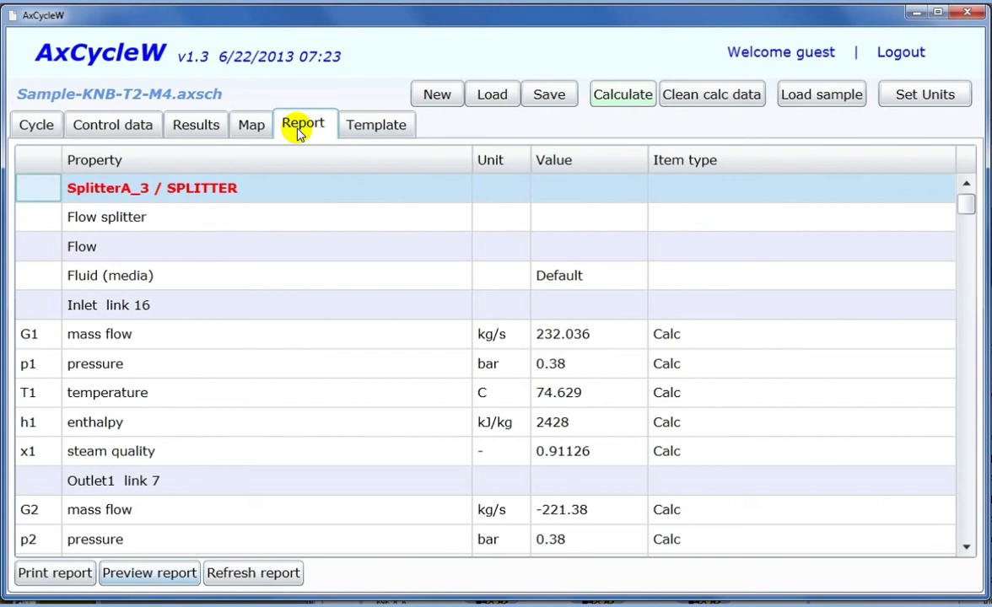
left_click(126, 573)
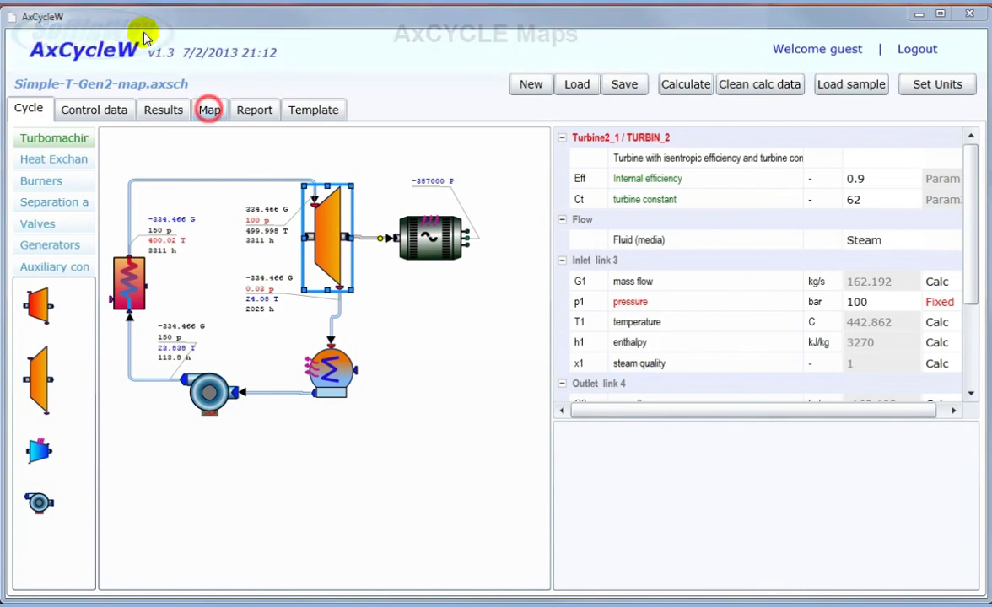
Step: Replace epp_Cycle data with teffLHV_Cycle data as the Z variable of the Simple-T-Gen2-map chart and redraw it
left_click(209, 111)
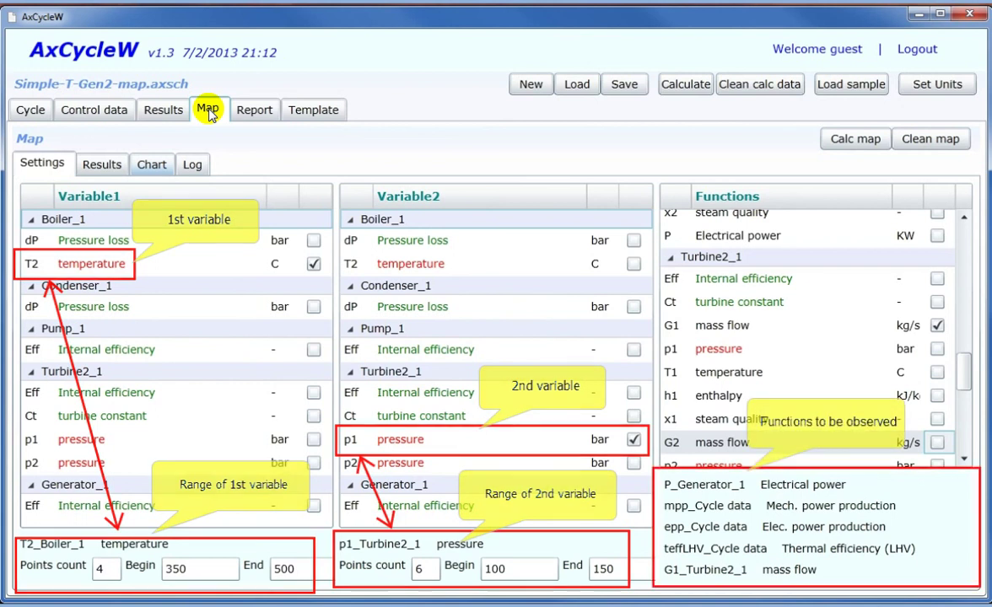
left_click(152, 167)
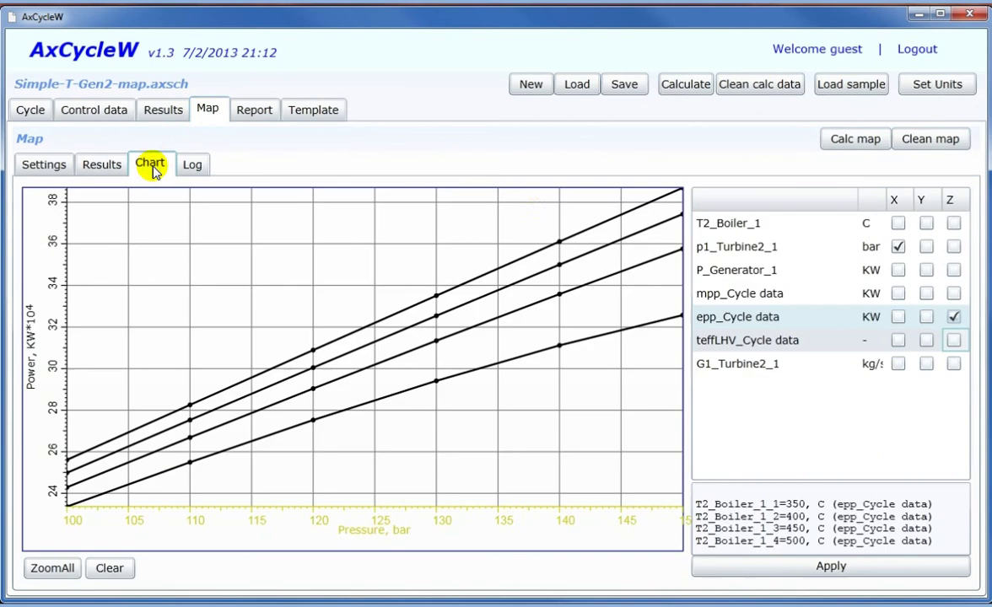
left_click(953, 319)
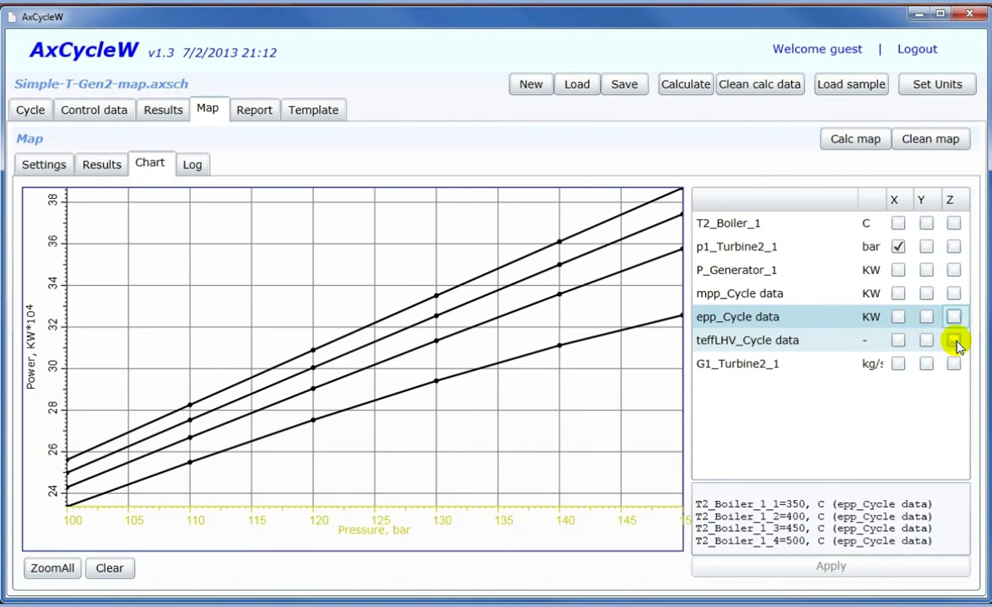
left_click(954, 342)
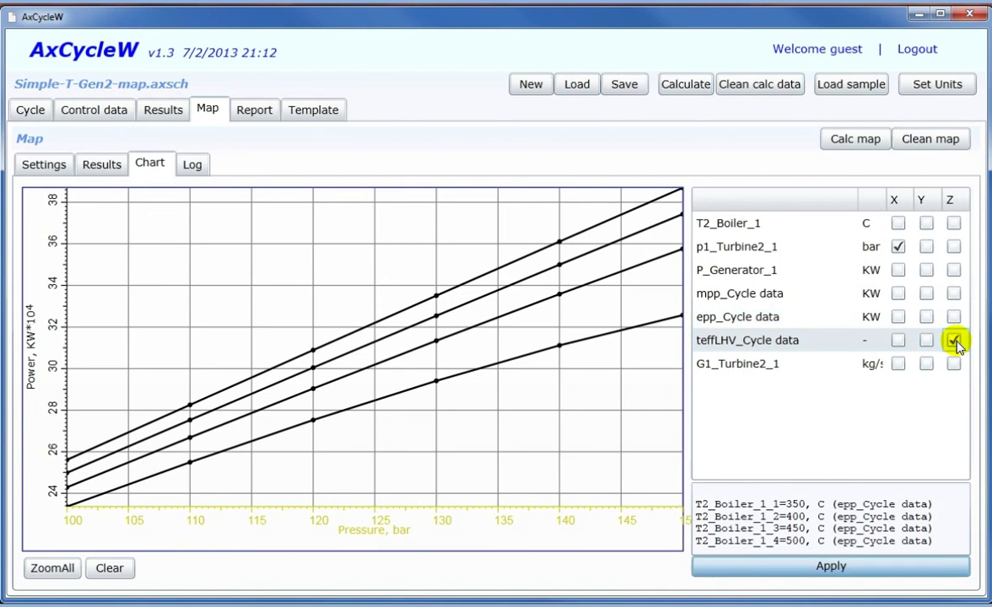
left_click(839, 566)
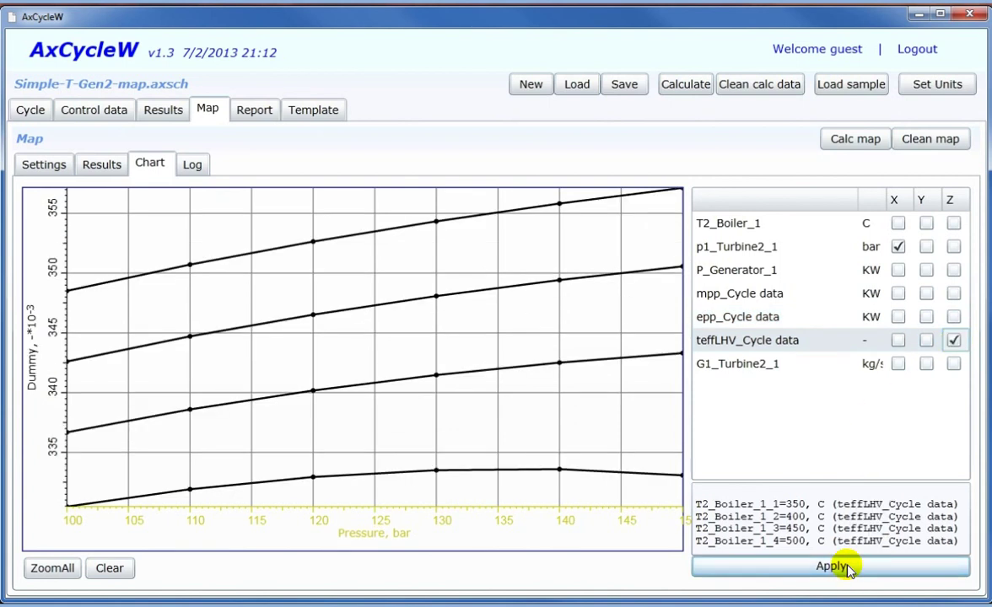